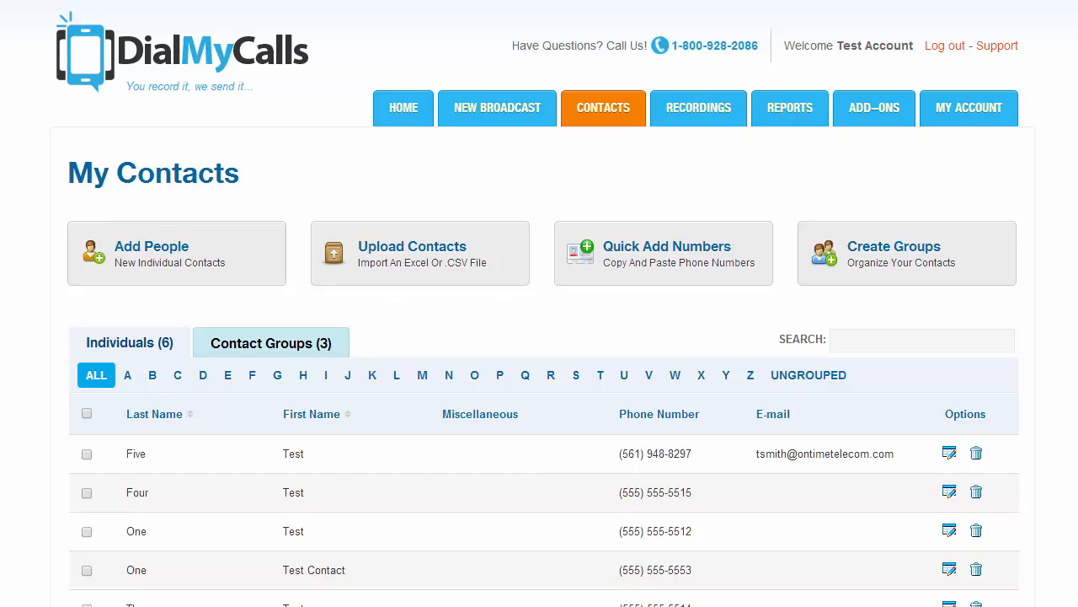
- On My Contacts, open the Add new individual contact form via Add People
scroll(539, 337, "down", 2)
scroll(13, 282, "up", 2)
scroll(210, 371, "down", 1)
scroll(173, 381, "up", 1)
left_click(242, 252)
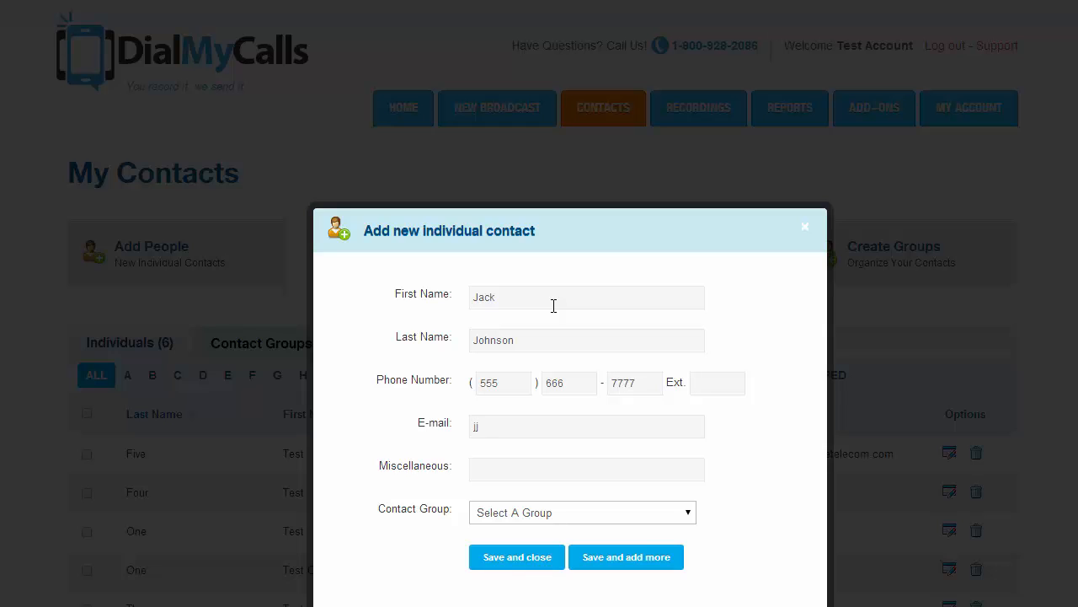
- Finish the contact's e-mail, leave Contact Group as Select A Group, and save the contact
key("Tab")
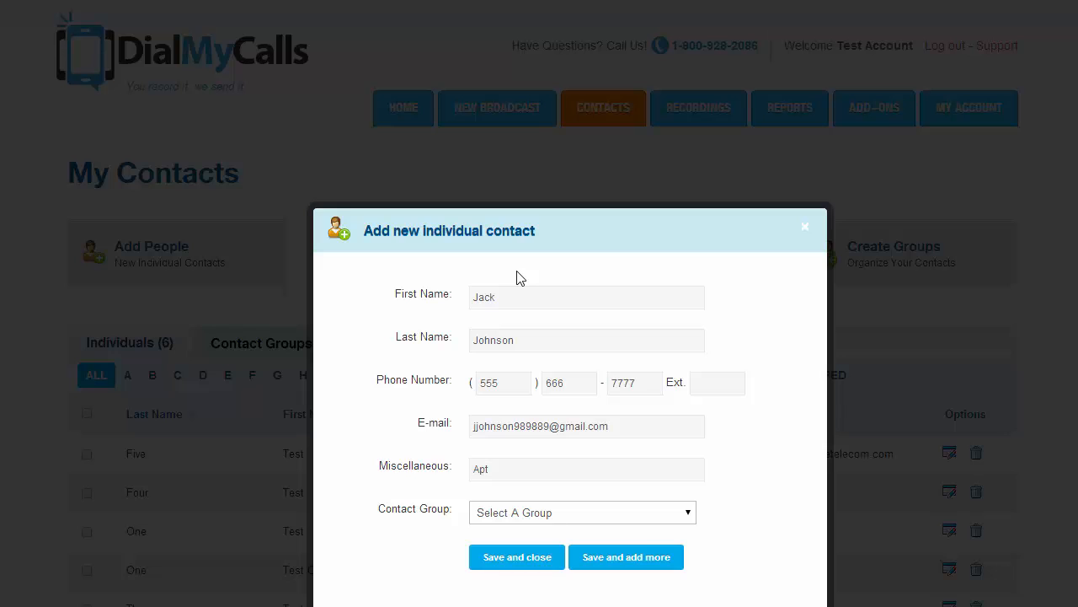
left_click(530, 517)
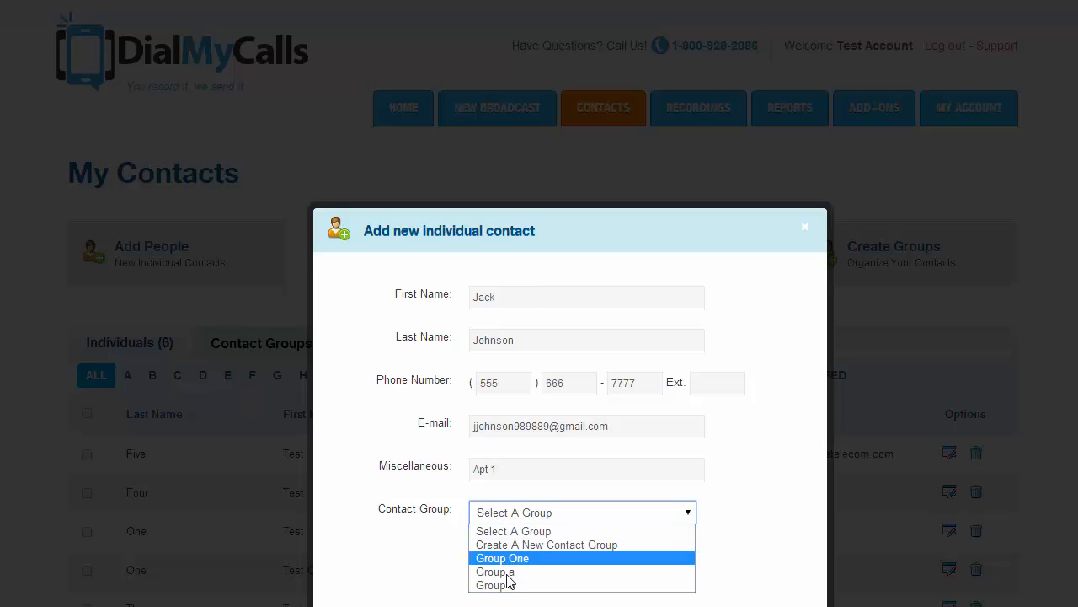
left_click(529, 545)
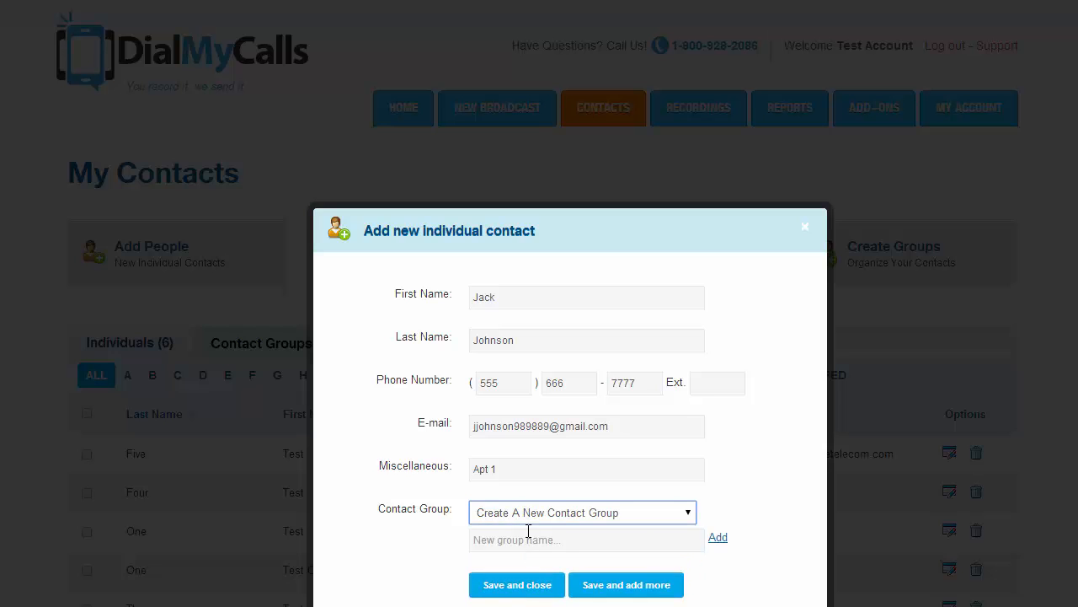
left_click(645, 516)
left_click(606, 533)
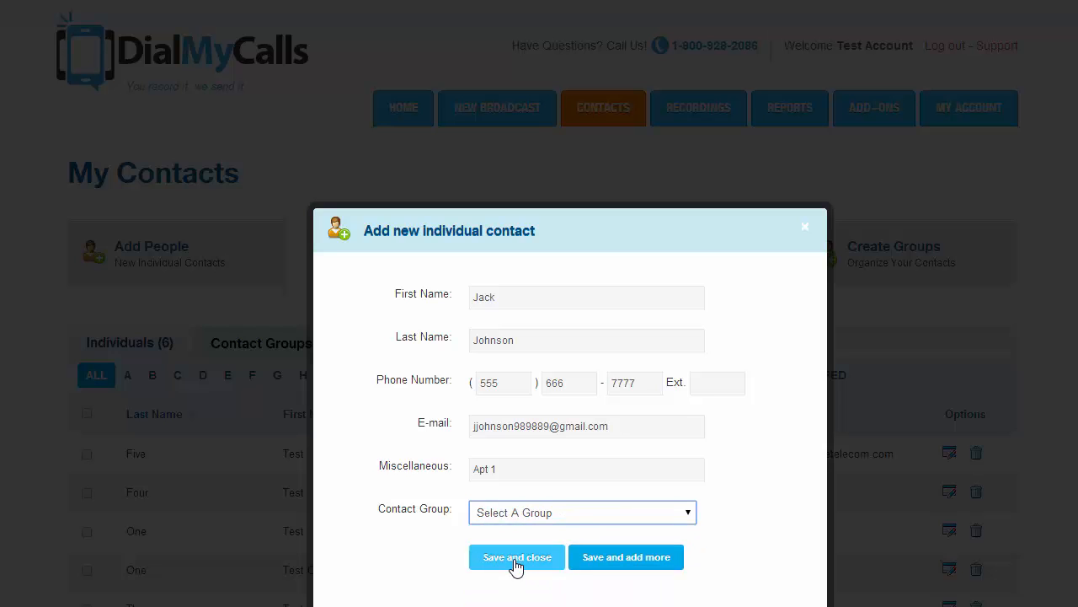
left_click(516, 563)
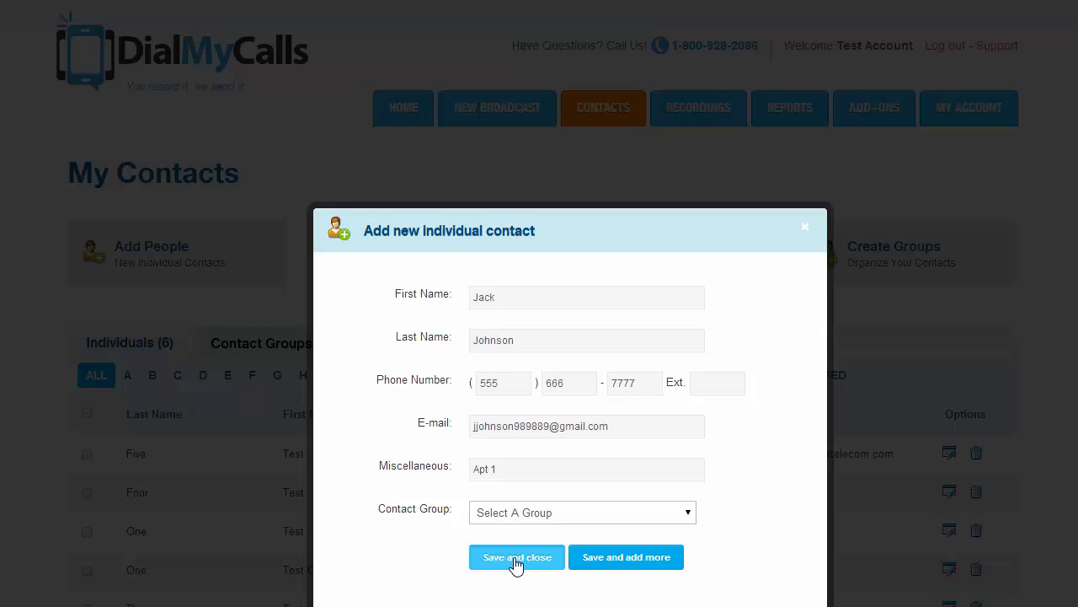
left_click(572, 347)
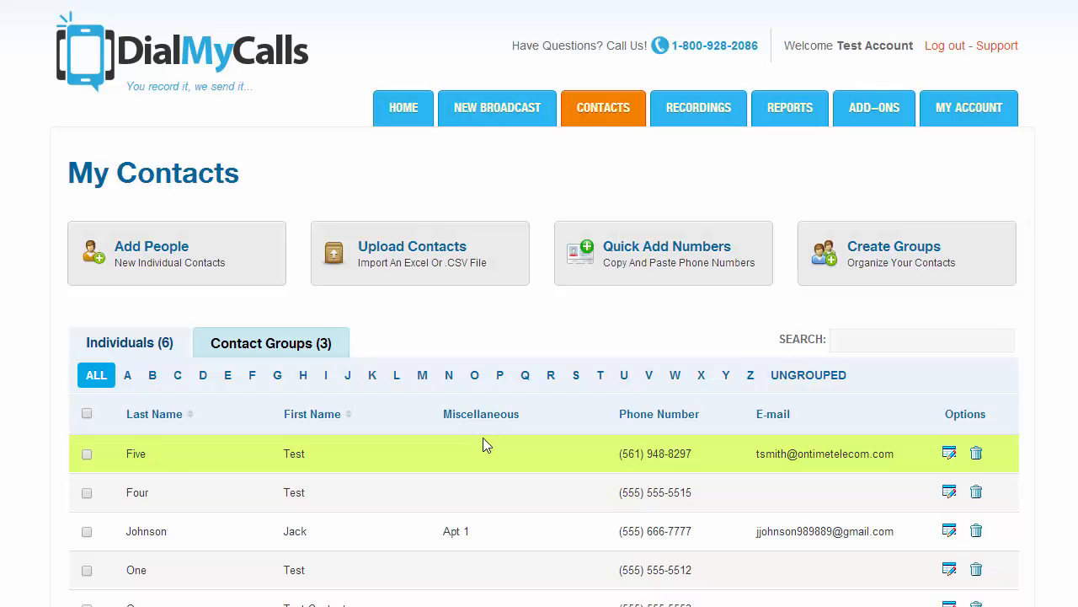
scroll(483, 437, "down", 1)
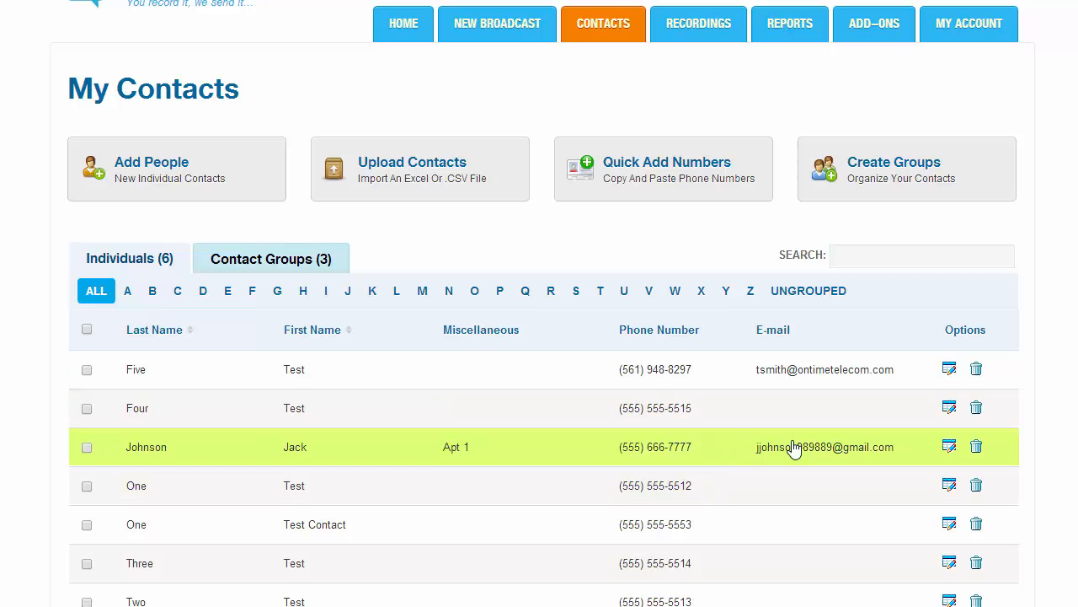
left_click(950, 449)
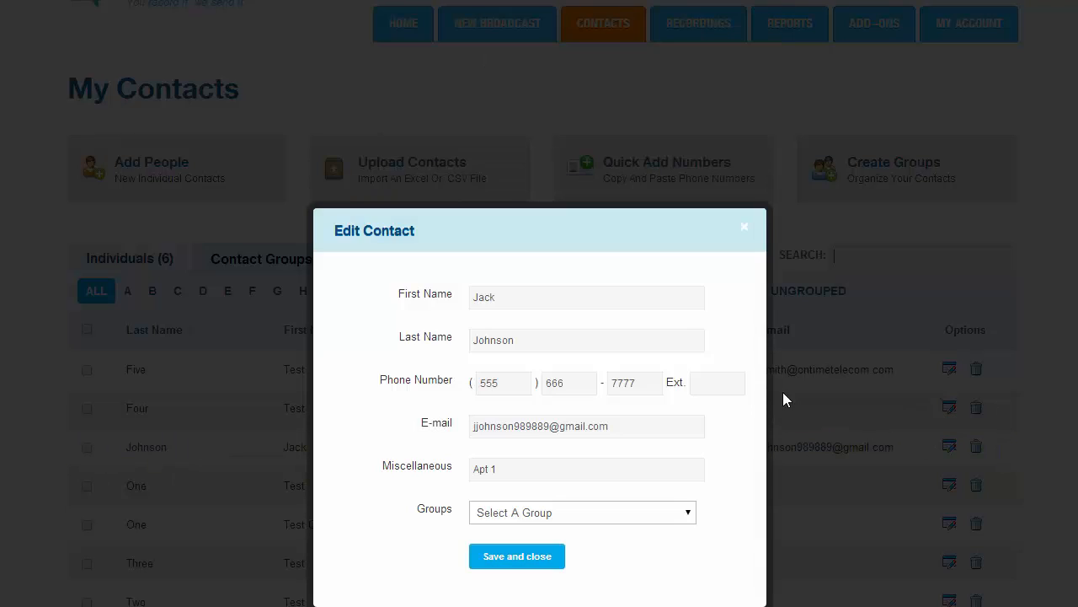
left_click(745, 229)
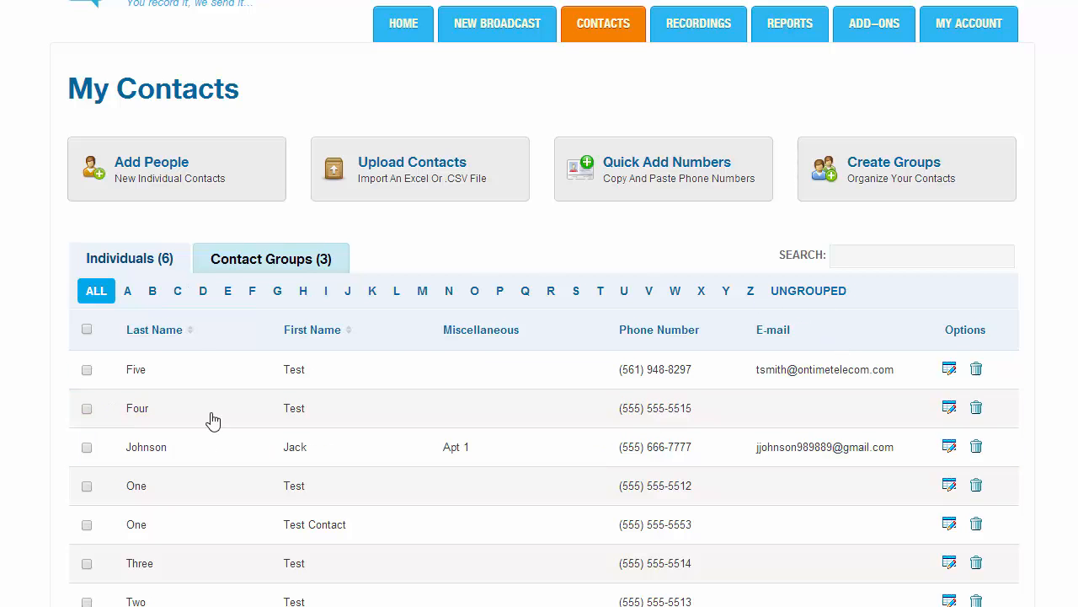
scroll(235, 412, "down", 2)
scroll(248, 231, "up", 2)
left_click(250, 257)
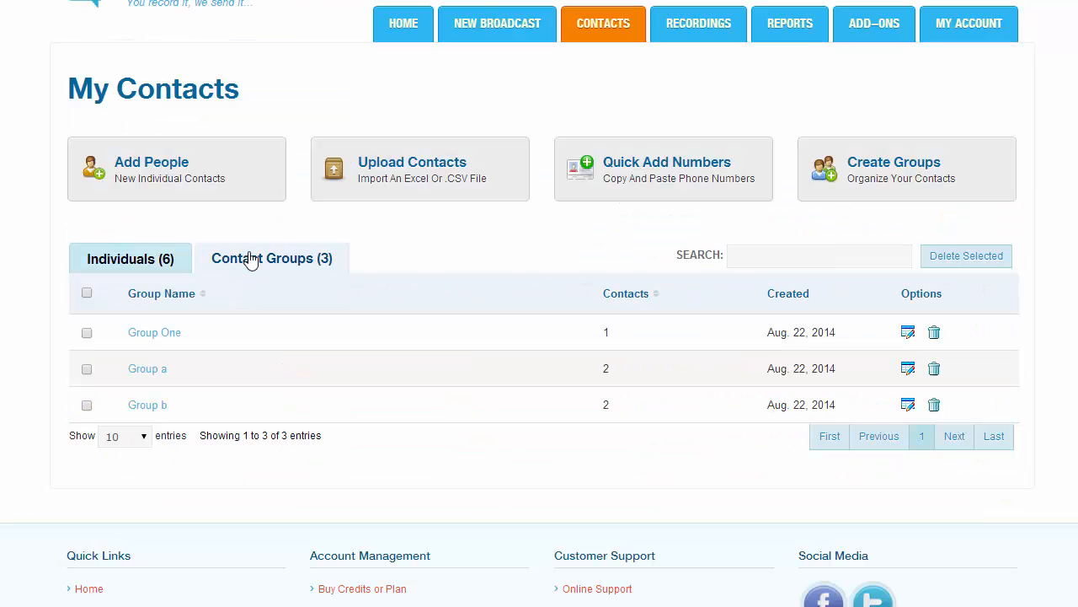
left_click(130, 262)
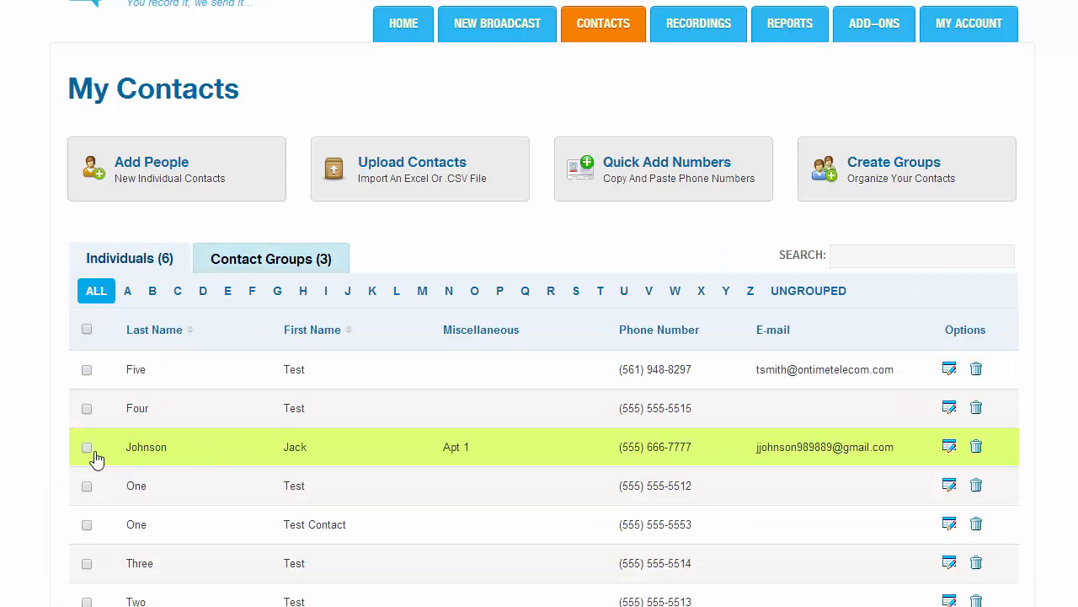
- Add the checked contact to Group a with Add Selected To Group
scroll(90, 441, "down", 1)
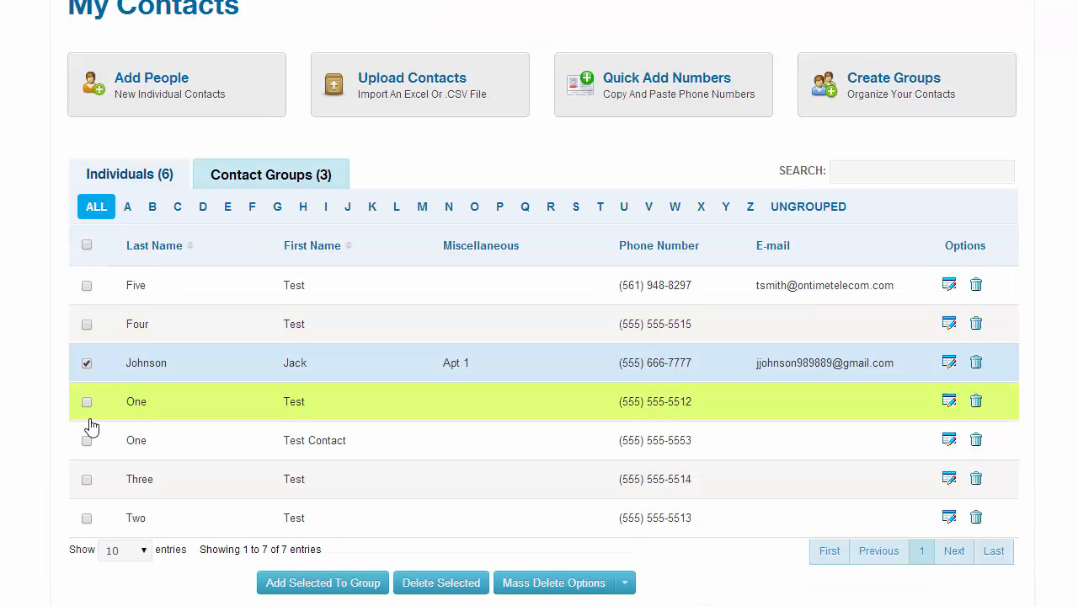
left_click(338, 593)
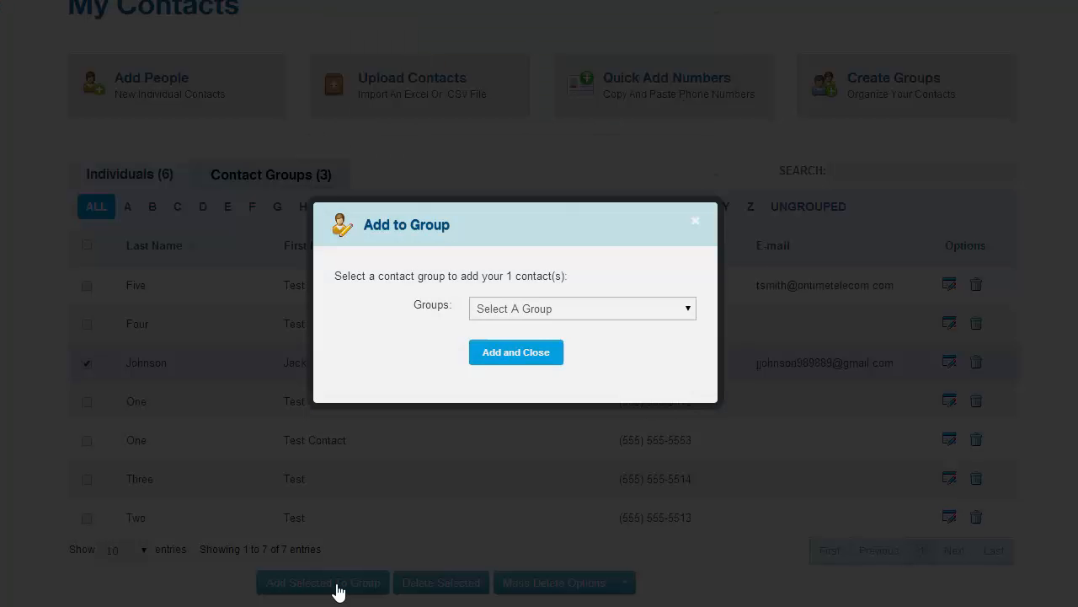
left_click(497, 318)
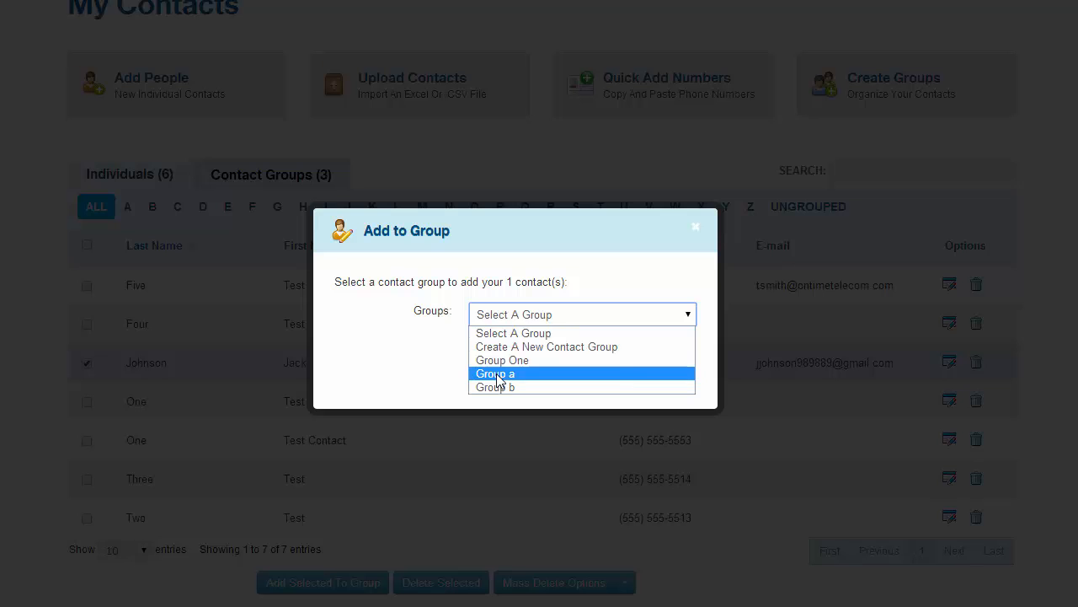
left_click(497, 374)
left_click(500, 362)
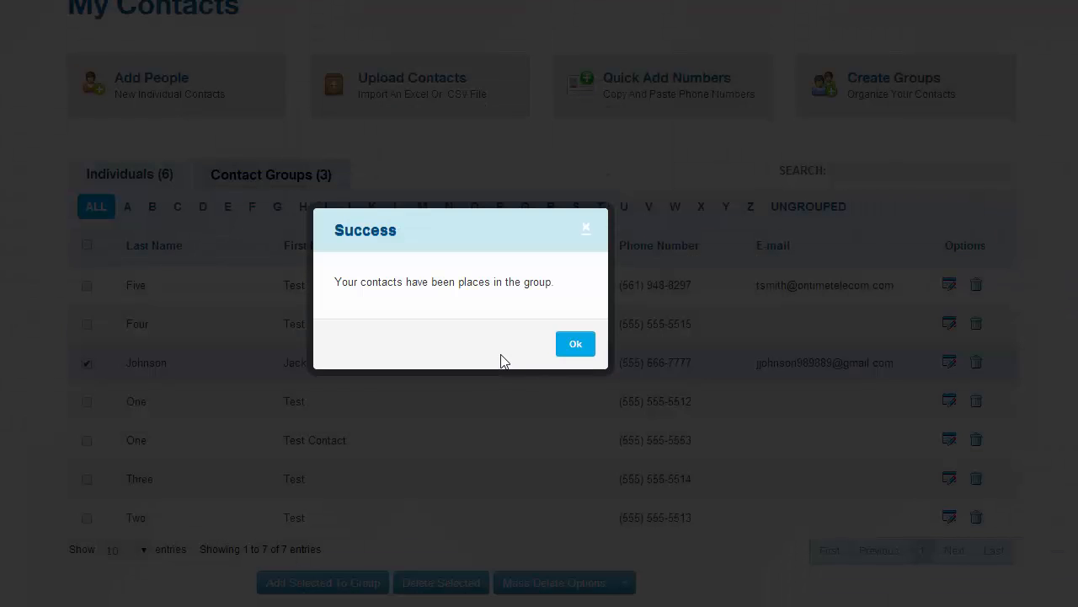
- Open Group a's member list from the Contact Groups tab, now showing 3 contacts
left_click(577, 354)
left_click(320, 181)
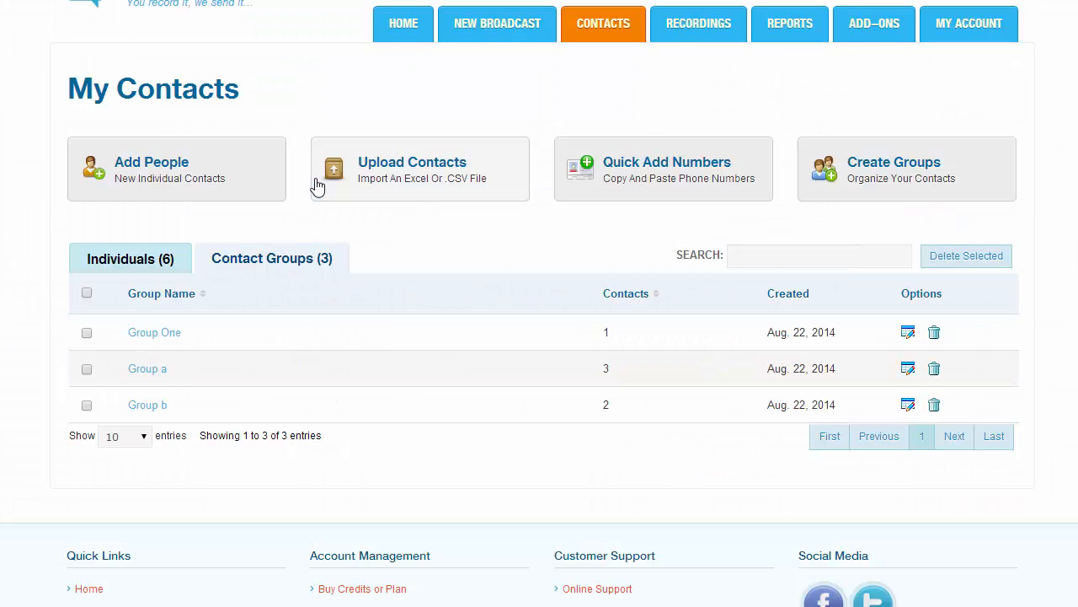
left_click(167, 372)
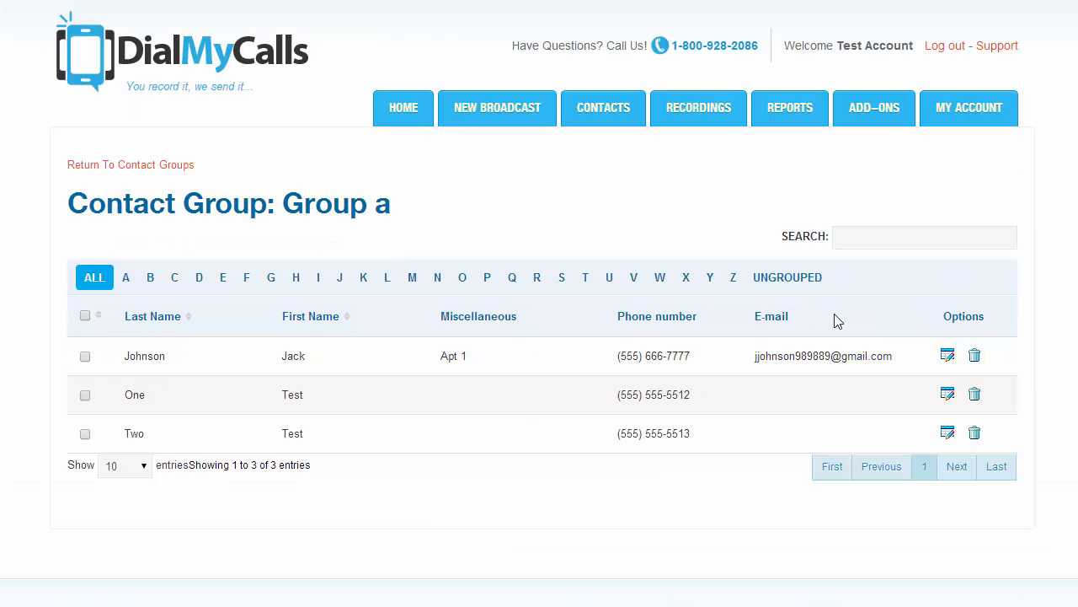
- Edit the new contact, remove its Group a membership, save, and return to My Contacts
left_click(949, 360)
scroll(671, 365, "down", 1)
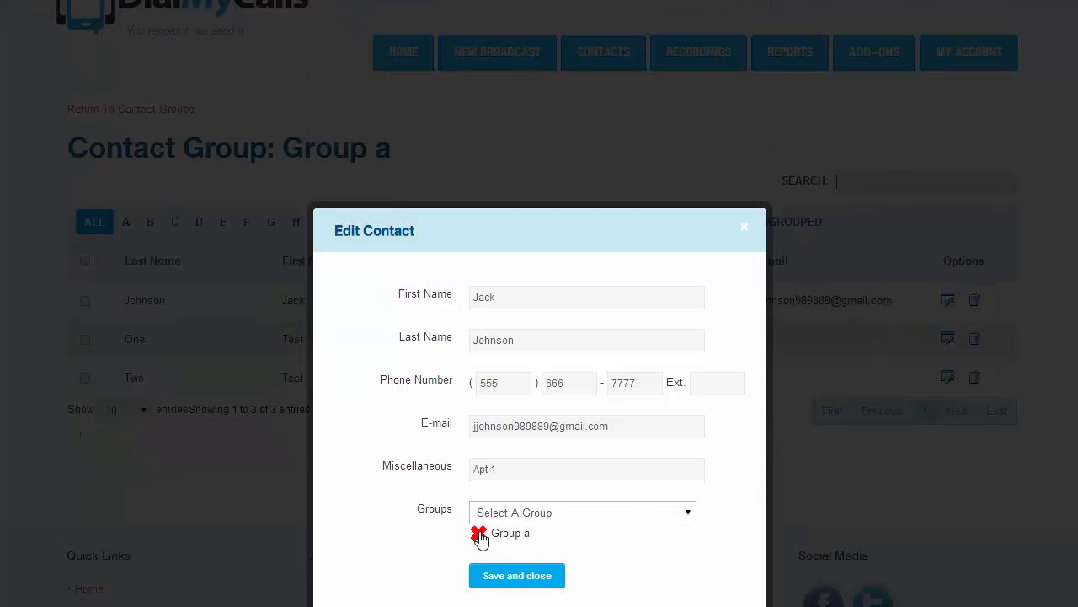
left_click(479, 535)
left_click(489, 554)
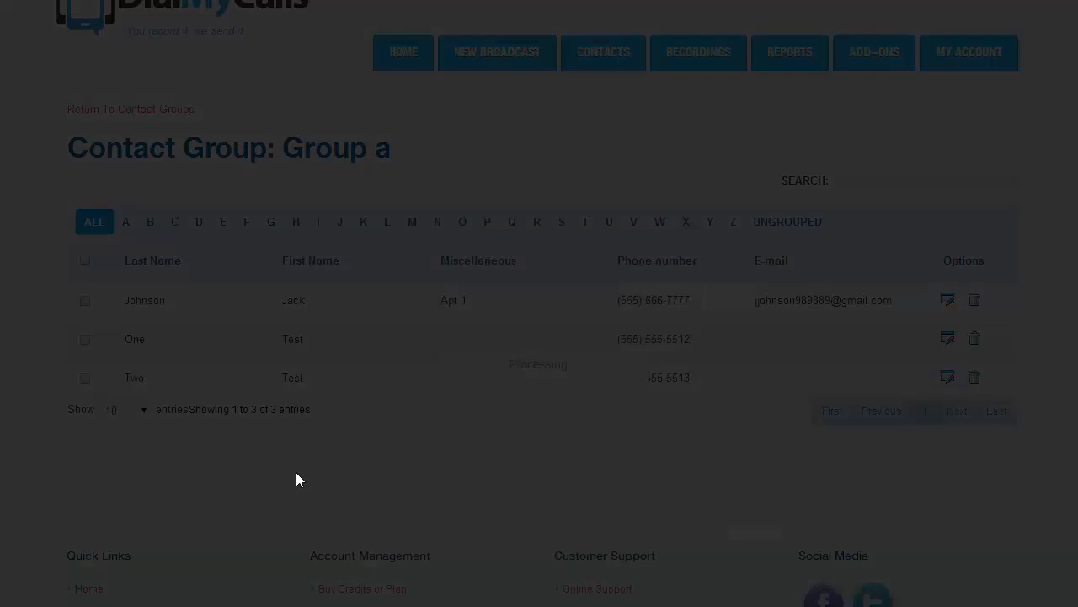
left_click(571, 347)
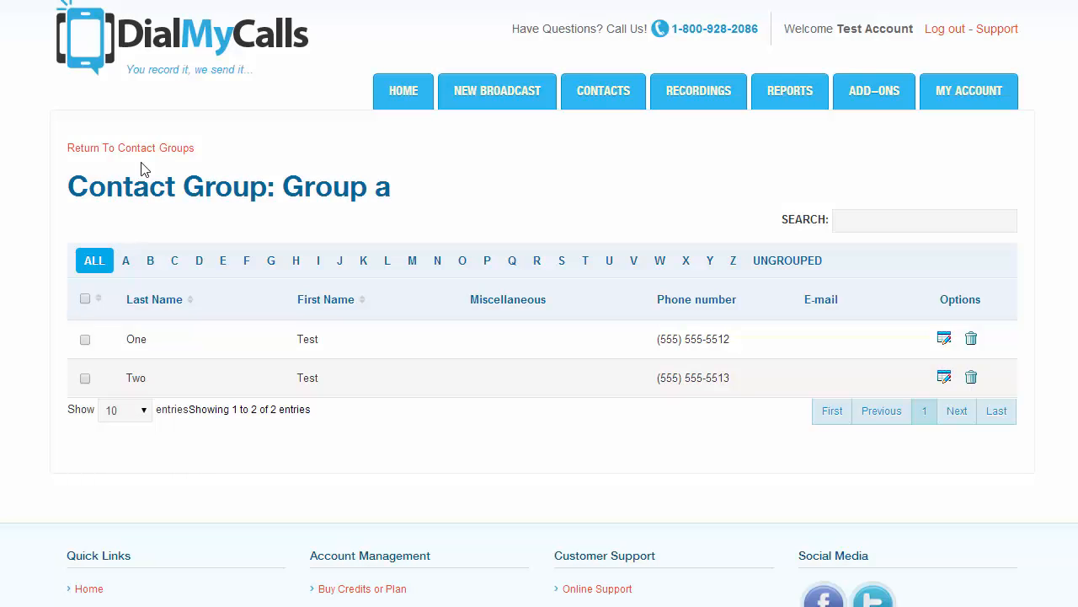
left_click(140, 155)
left_click(134, 284)
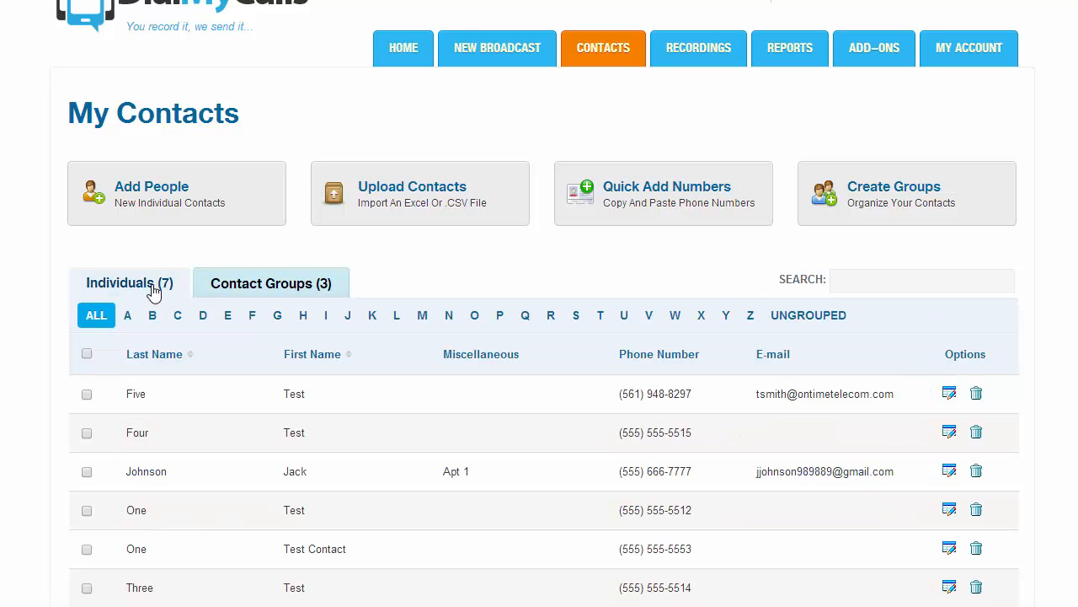
left_click(128, 318)
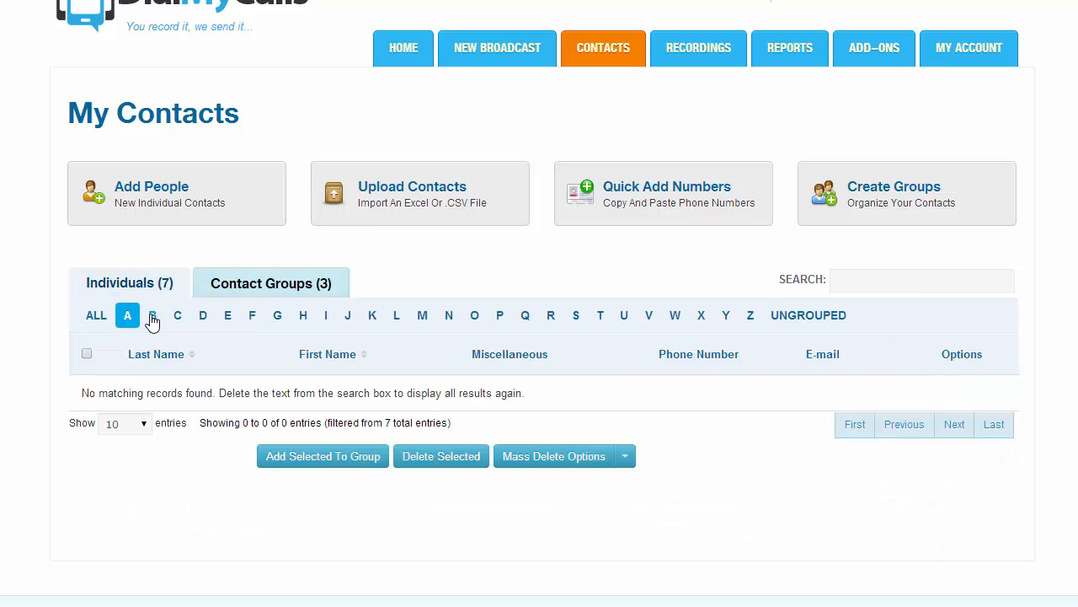
left_click(153, 320)
left_click(245, 319)
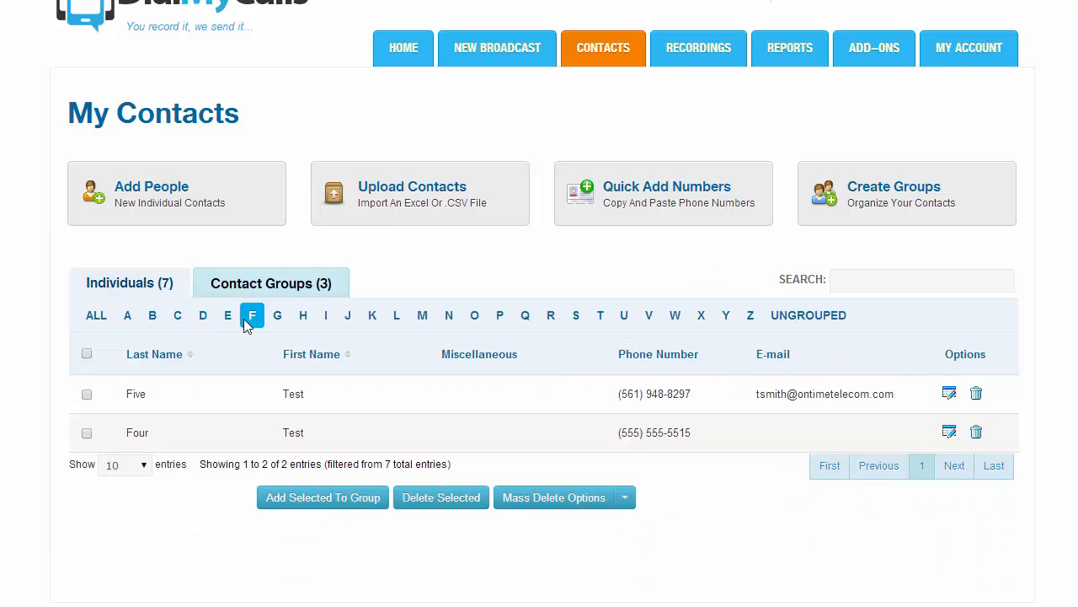
left_click(305, 320)
left_click(802, 319)
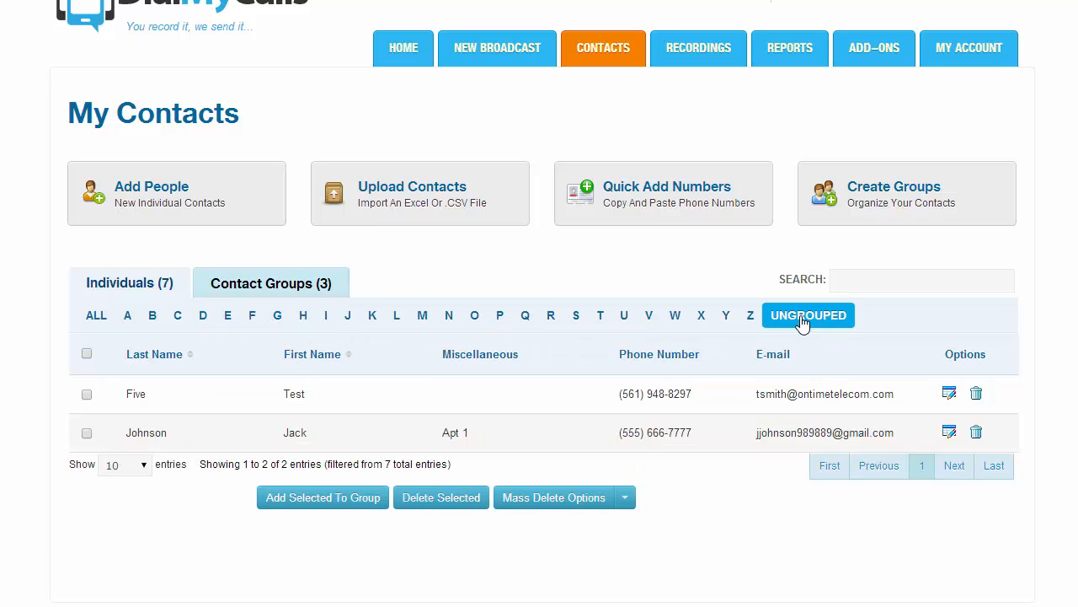
left_click(104, 321)
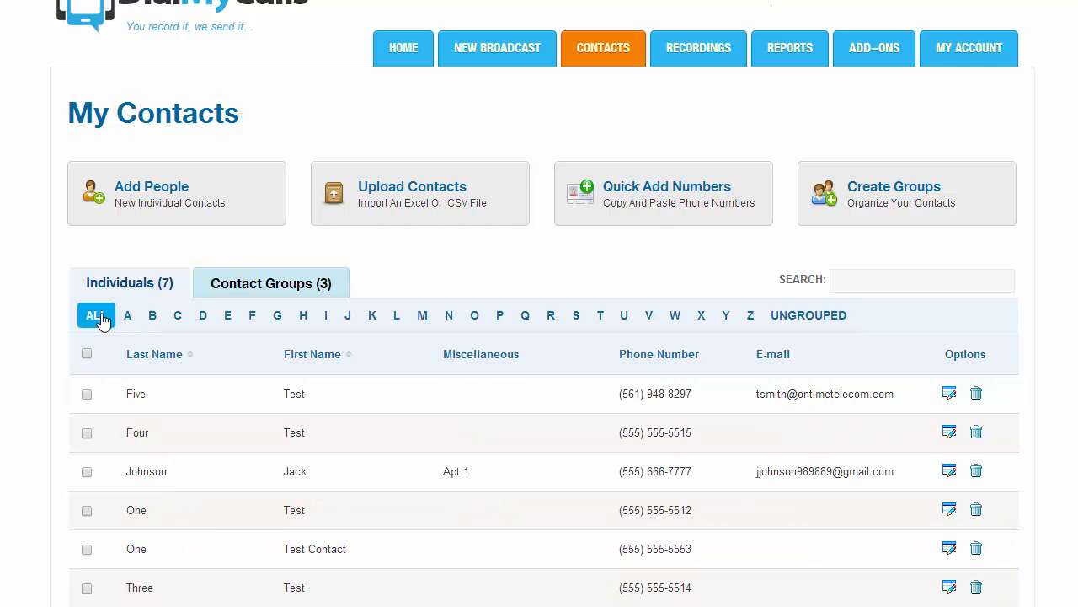
left_click(901, 283)
type("jjo")
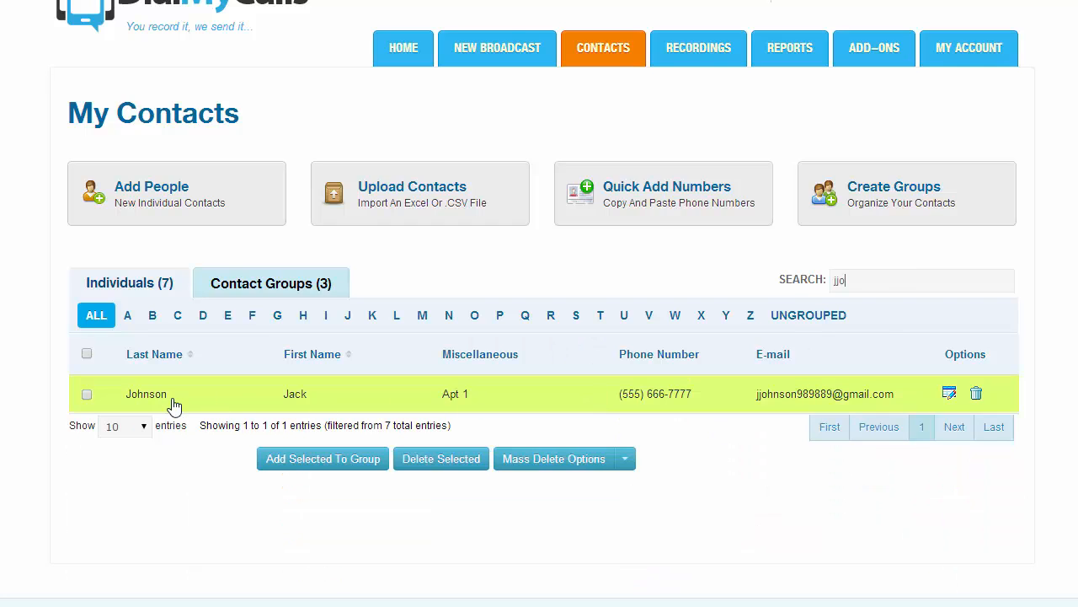
left_click_drag(882, 289, 795, 294)
key("BackSpace")
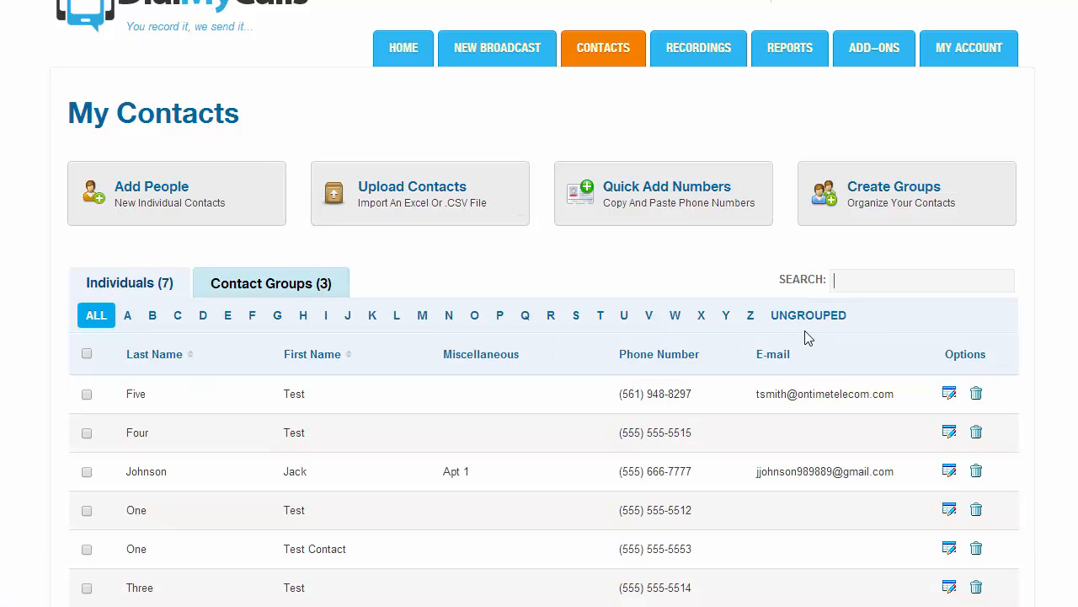
- Create the contact group 'New Test Group' with default permissions and list the Contact Groups
left_click(902, 199)
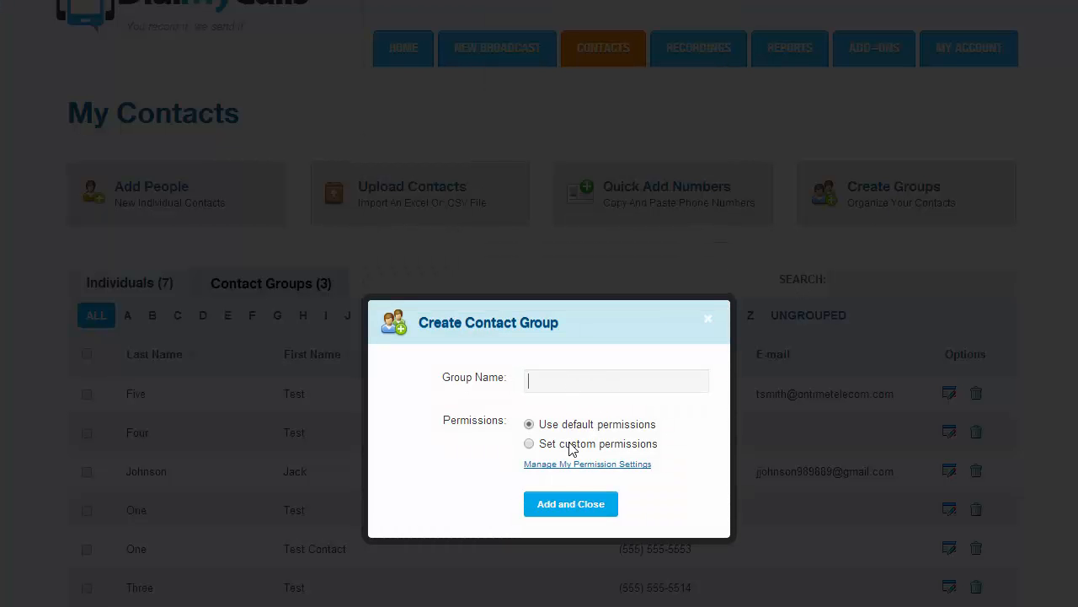
type("New Test Group")
left_click(529, 444)
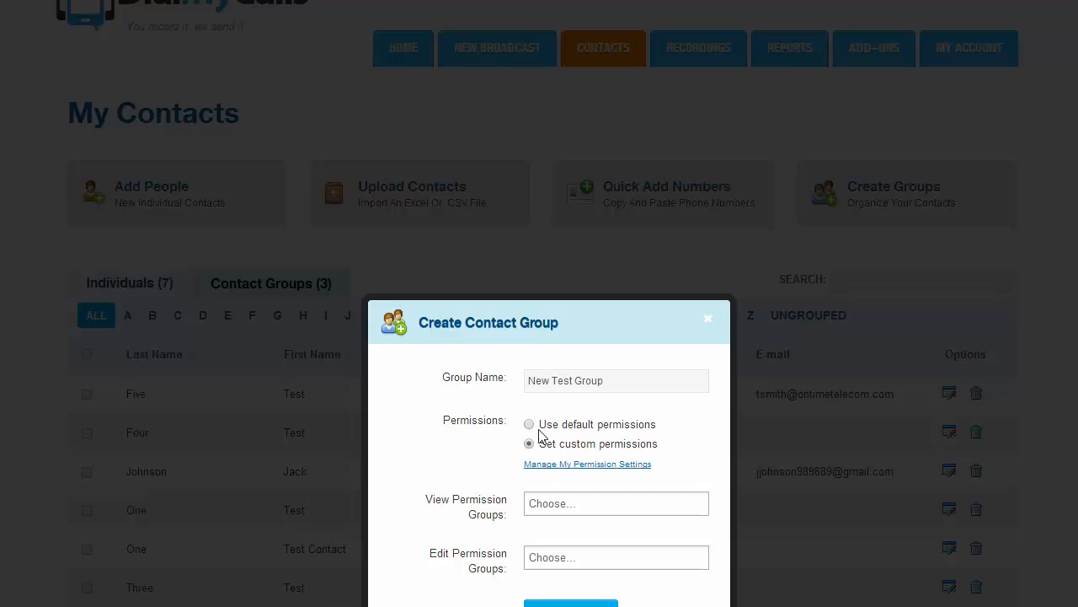
left_click(562, 499)
left_click(494, 483)
left_click(529, 425)
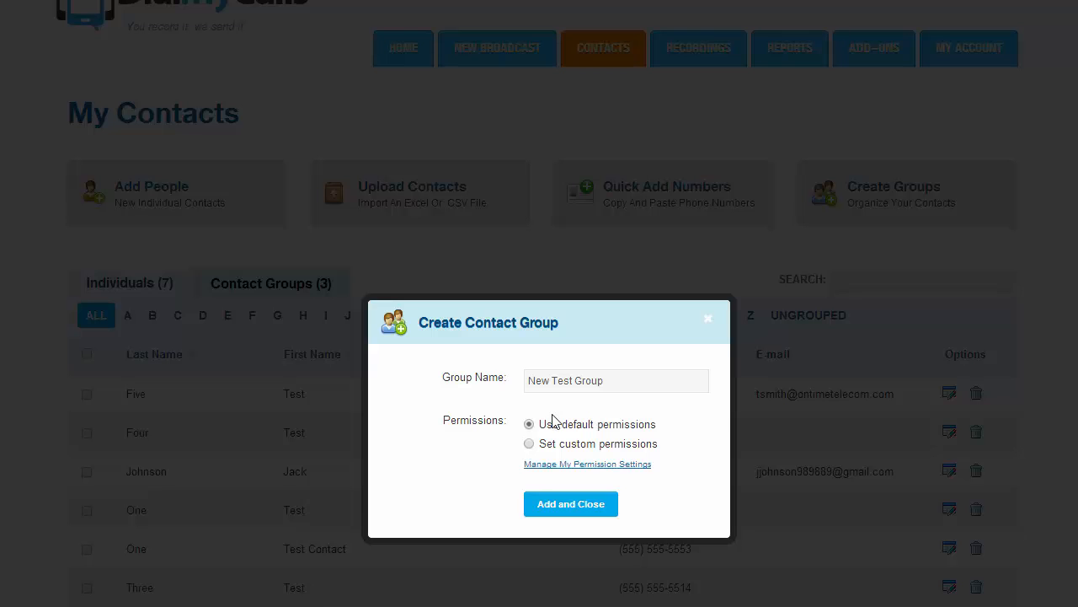
left_click(570, 504)
left_click(639, 320)
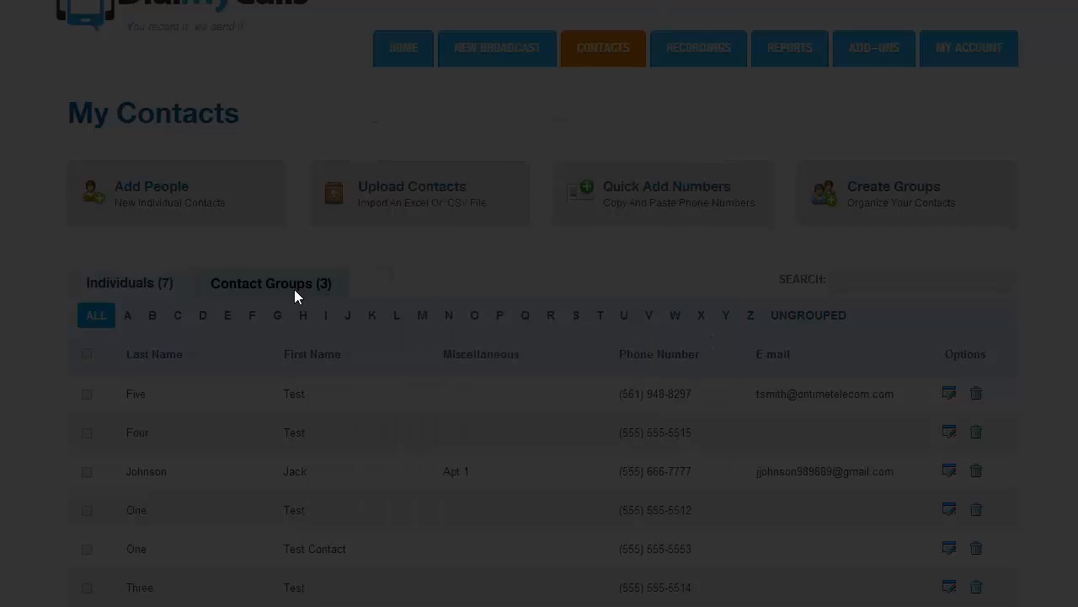
left_click(287, 291)
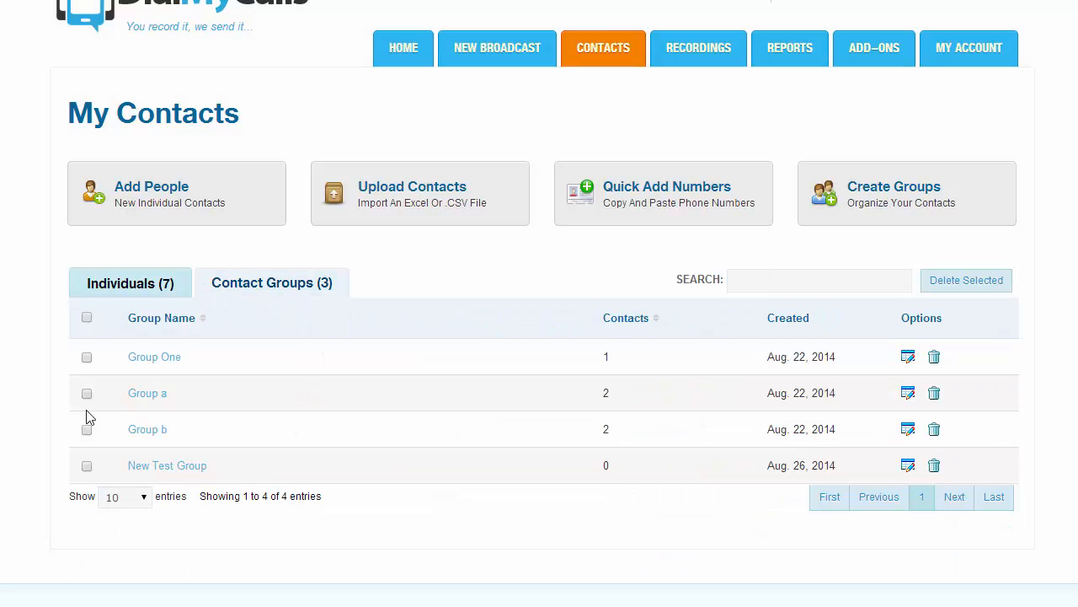
- Check New Test Group has 0 members, preview Upload Contacts, then bring up Quick Add Numbers
left_click(161, 470)
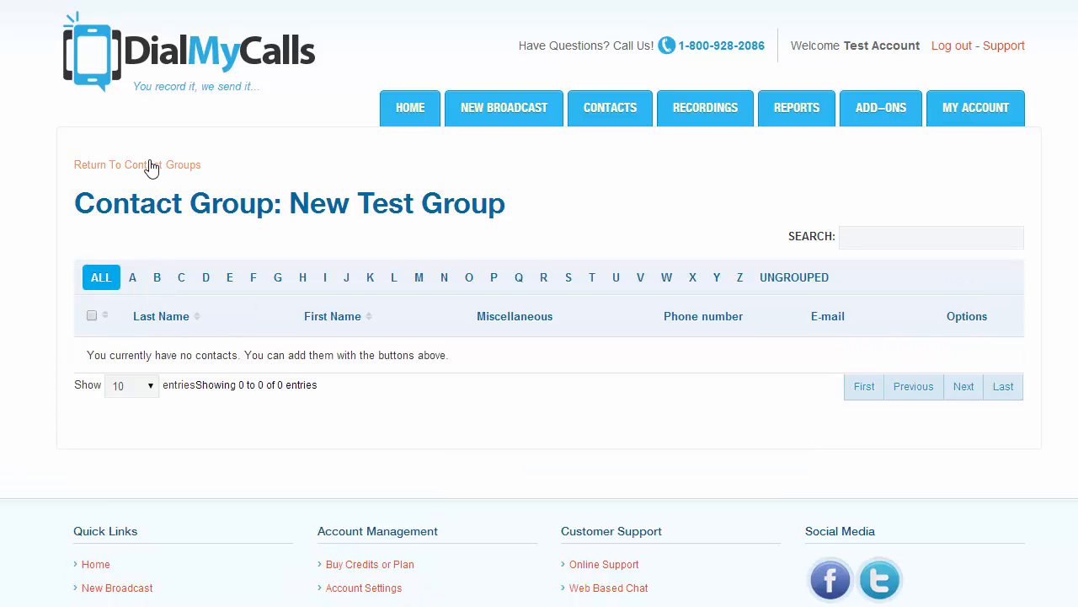
left_click(150, 166)
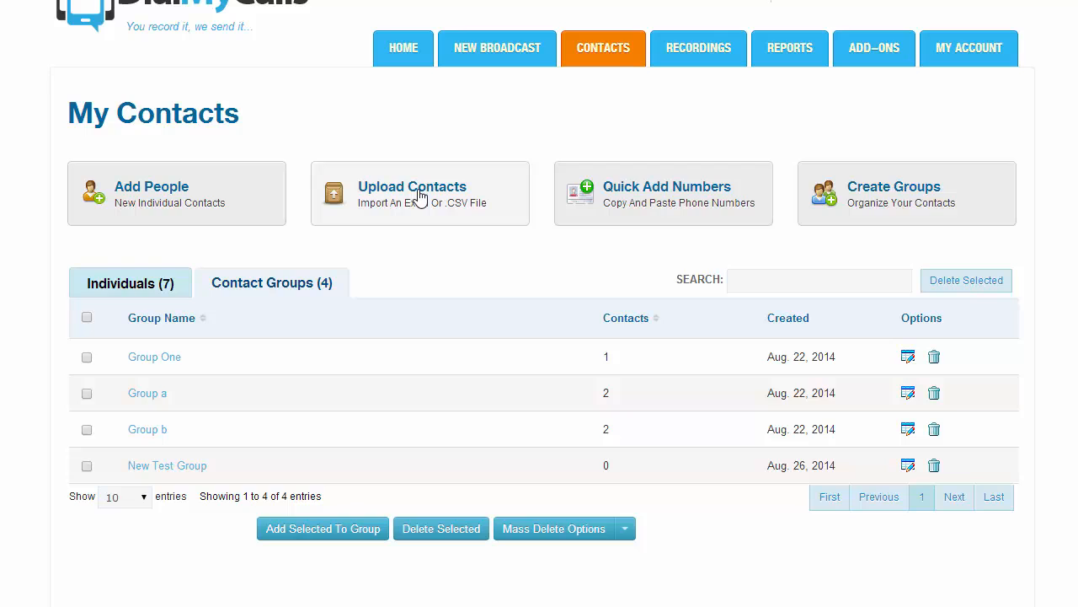
left_click(419, 195)
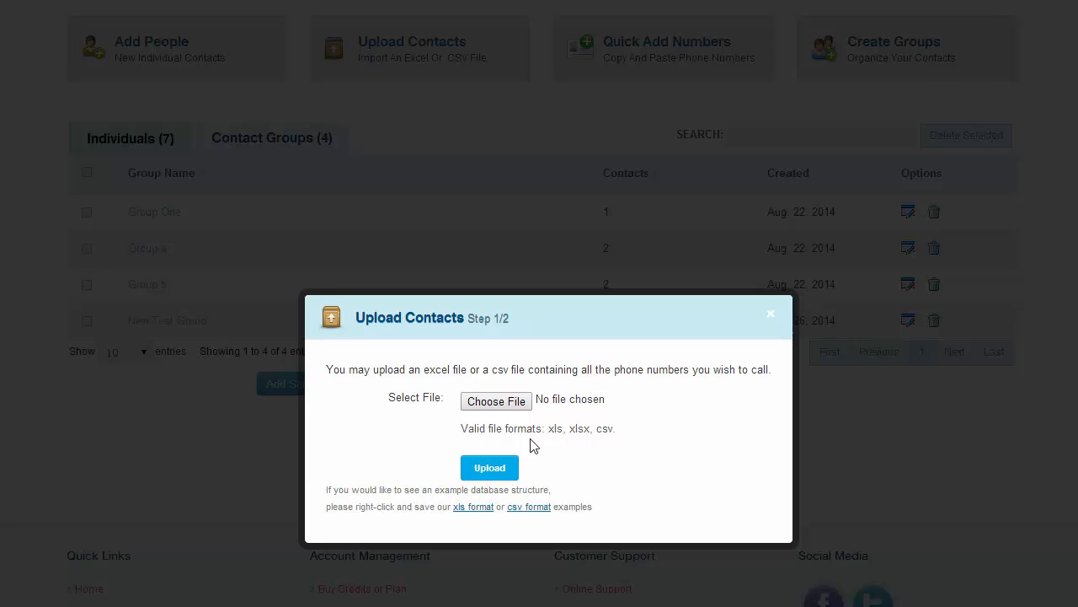
left_click(770, 321)
left_click(610, 236)
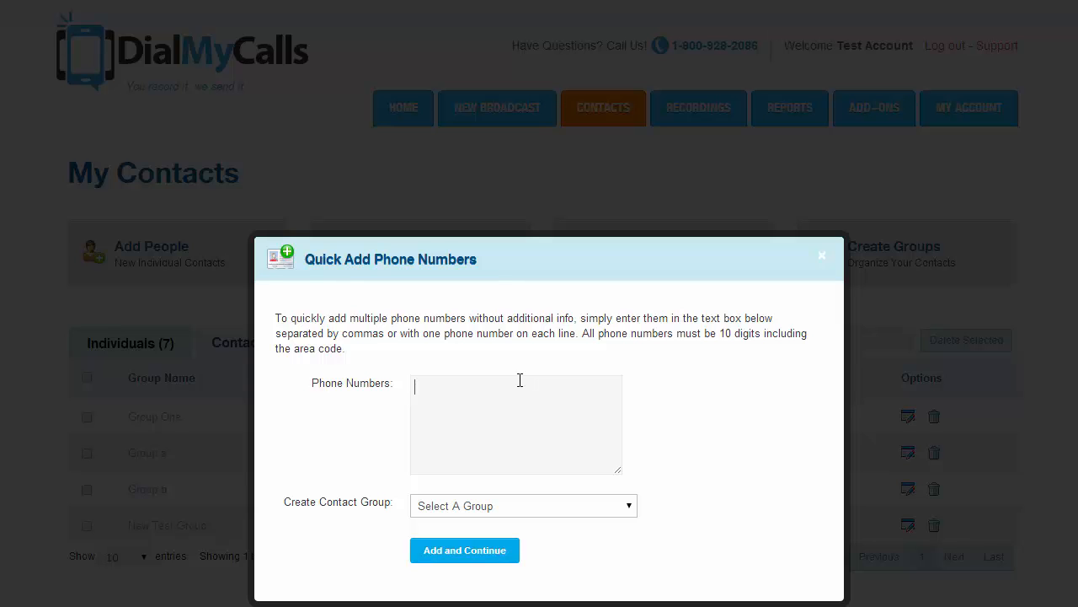
- Type three phone numbers in the Phone Numbers box and paste a second copy below
scroll(496, 396, "down", 1)
scroll(508, 404, "down", 1)
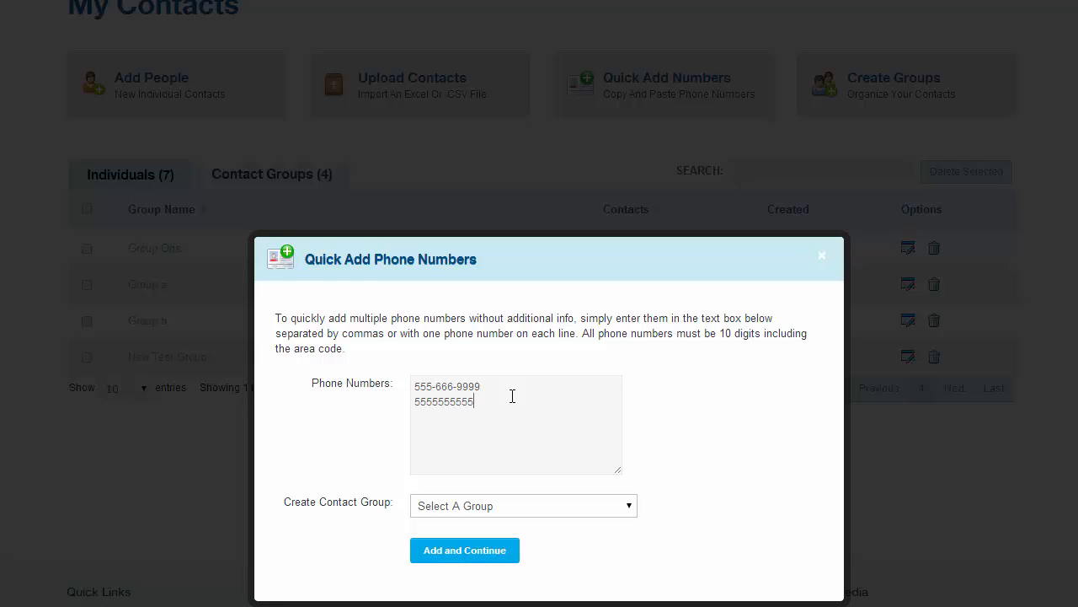
left_click_drag(520, 450, 416, 297)
key("ctrl+c")
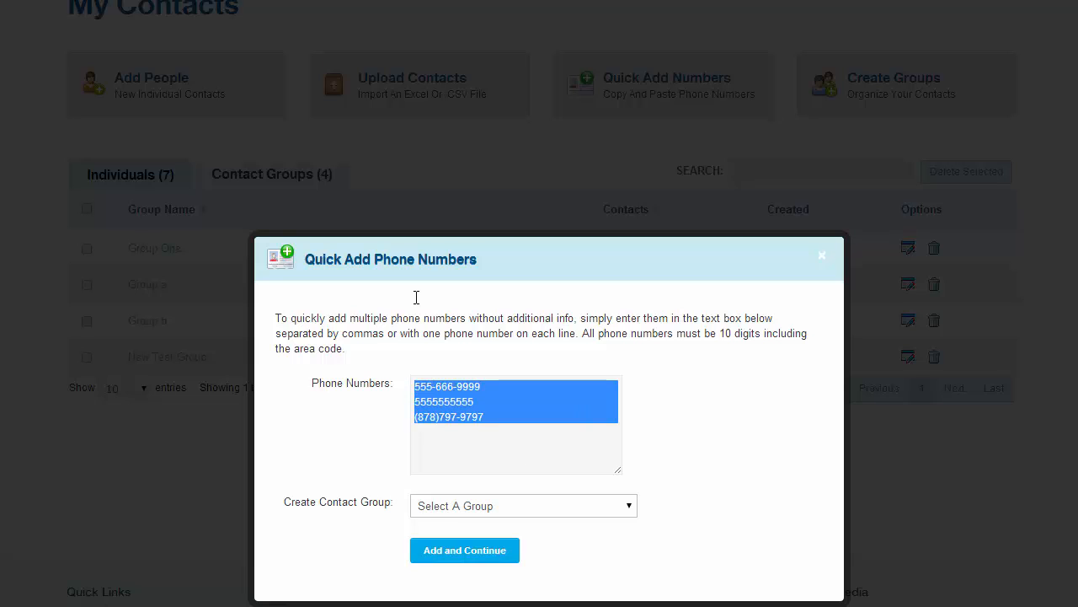
left_click(505, 435)
key("ctrl+v")
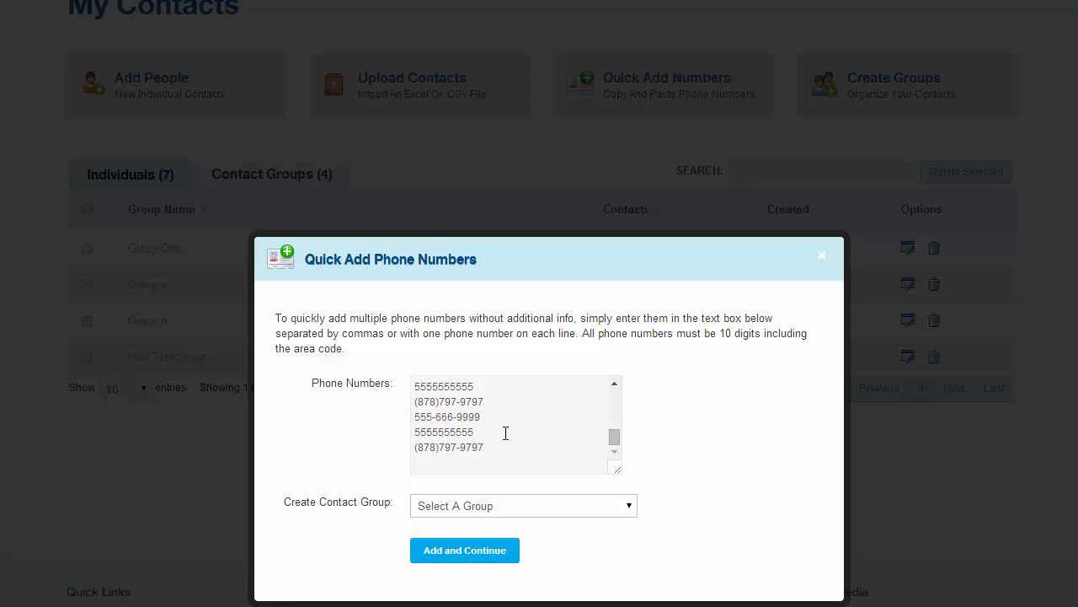
- Pick New Test Group as target, remove it again, and close the form without adding numbers
scroll(505, 433, "up", 5)
left_click(525, 509)
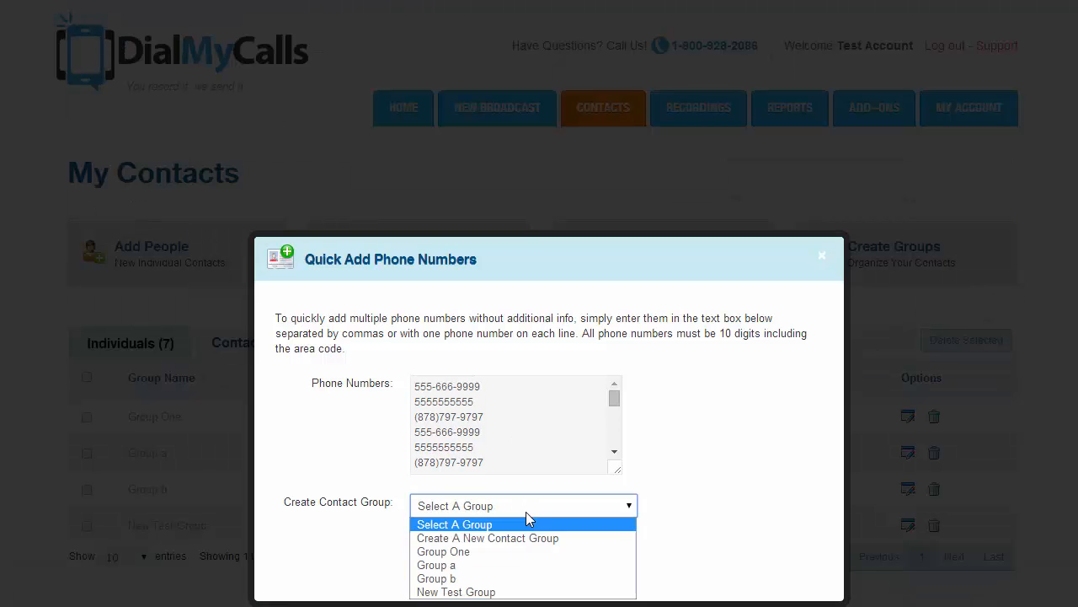
left_click(502, 592)
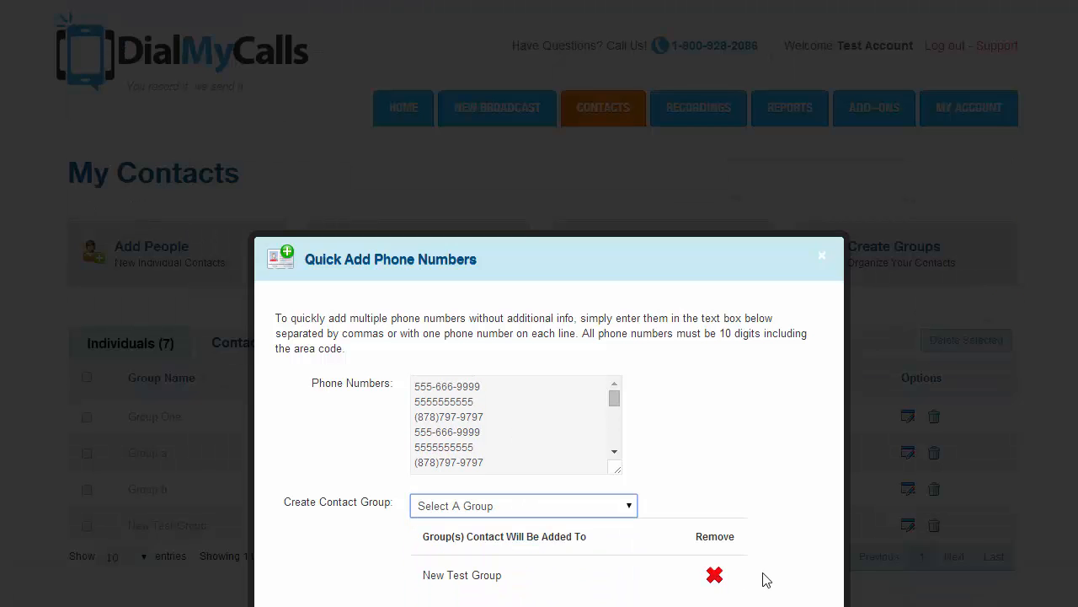
left_click(715, 576)
left_click(823, 259)
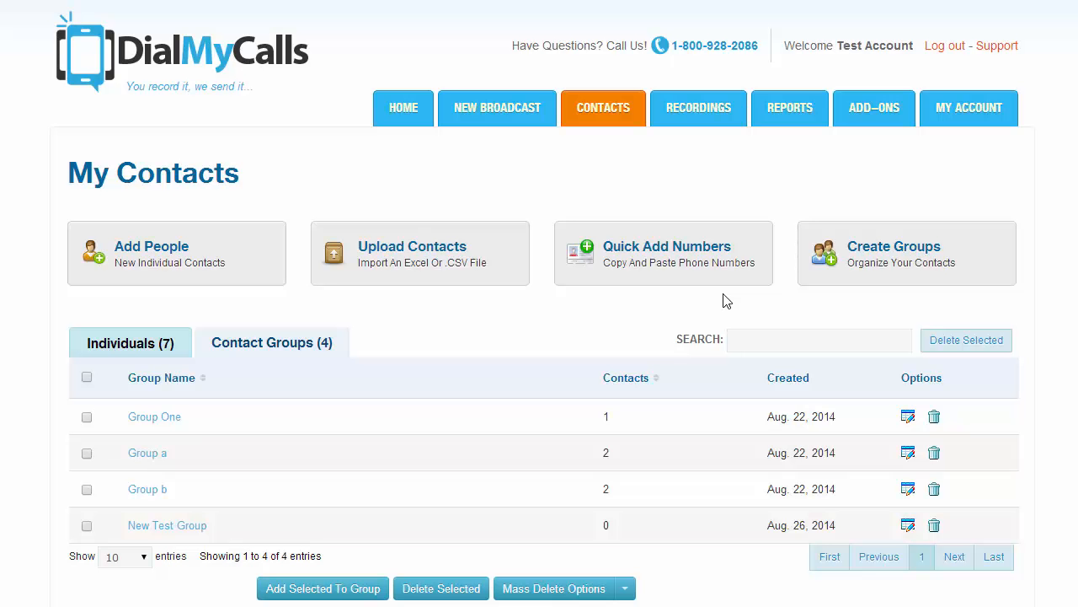